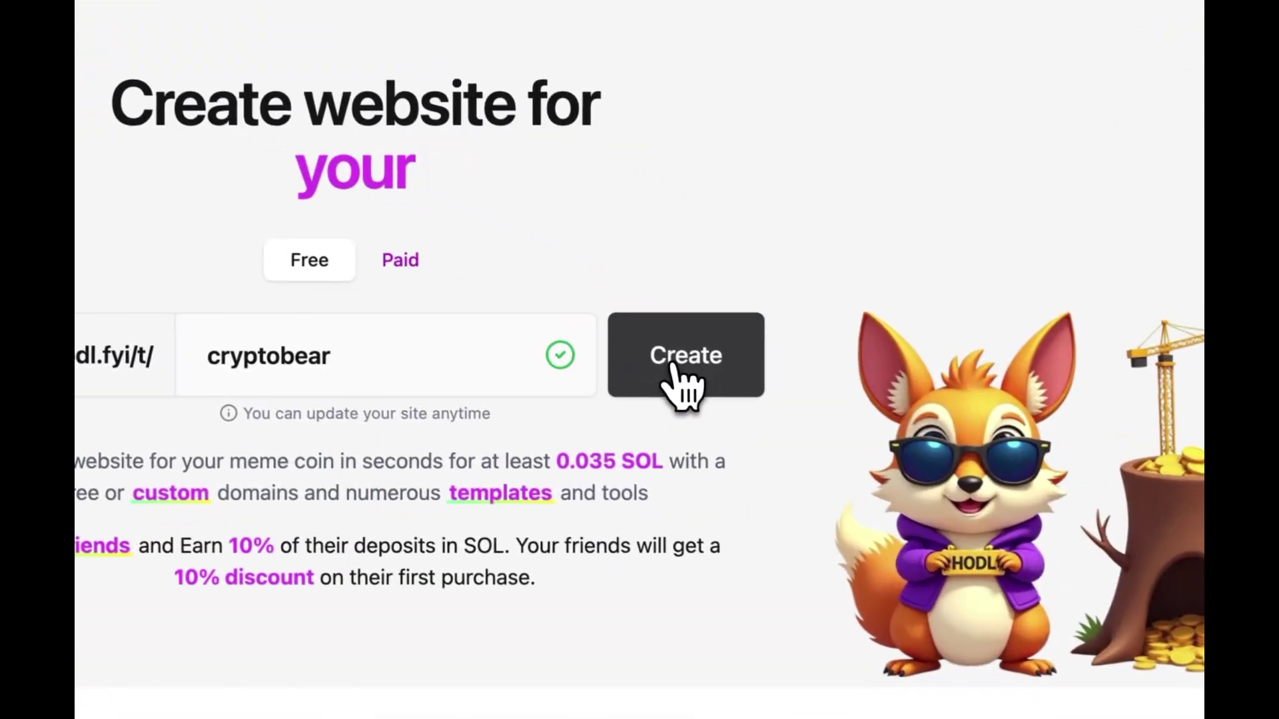
- Create the free 'cryptobear' site at hodl.fyi/t/cryptobear and open its editor
click(724, 357)
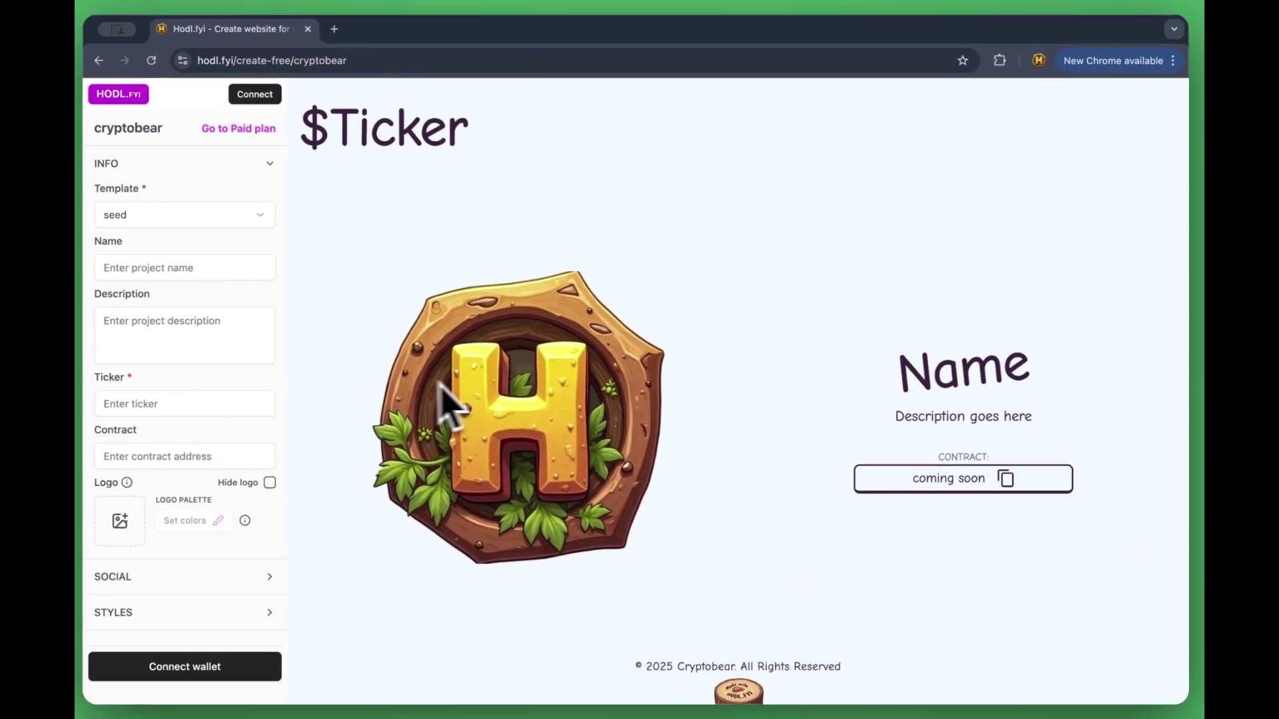
- Enter name 'Crypto Bear', description 'The best bear in crypto world' and ticker 'Bear'
click(190, 215)
click(190, 216)
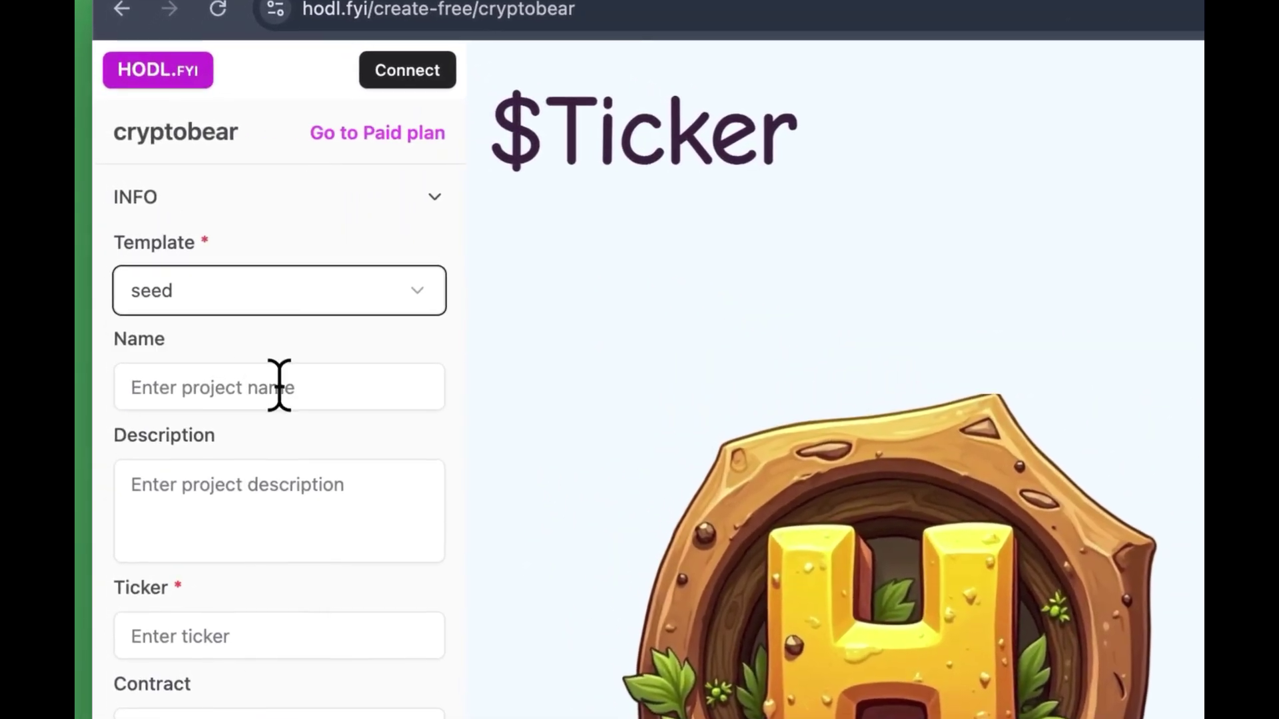
click(279, 385)
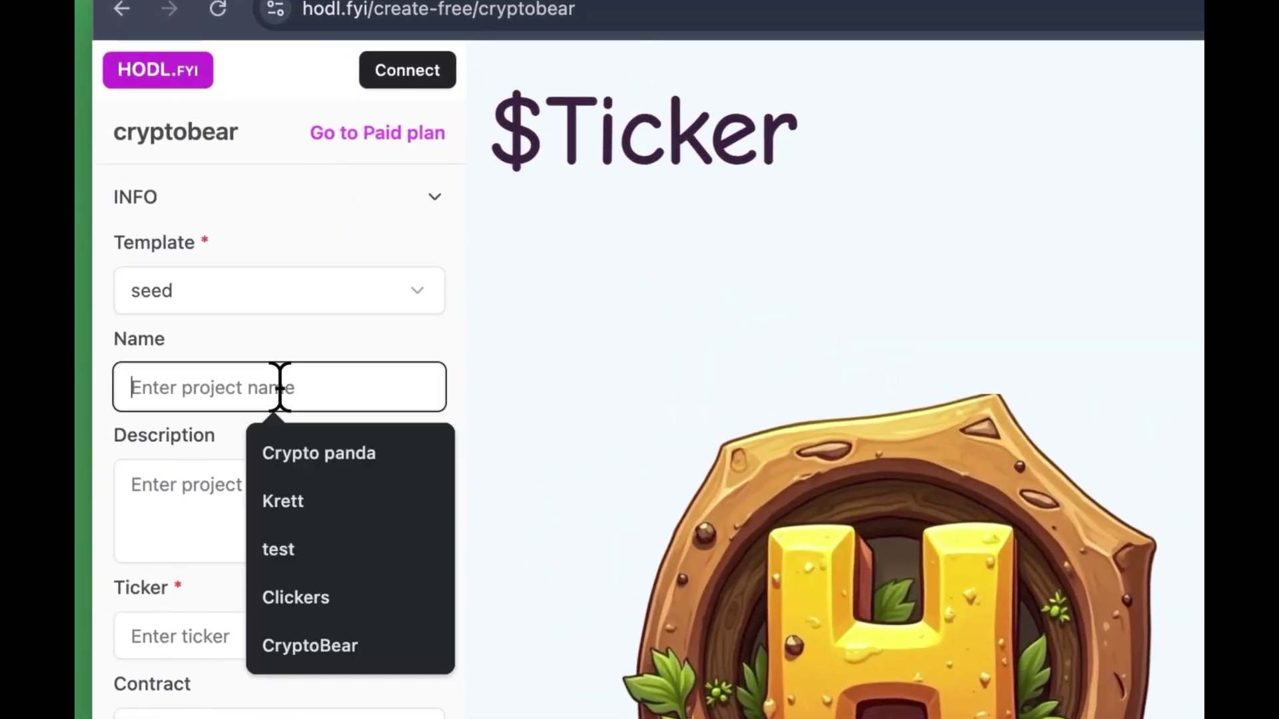
text(Crypto Bear)
click(281, 495)
text(The best )
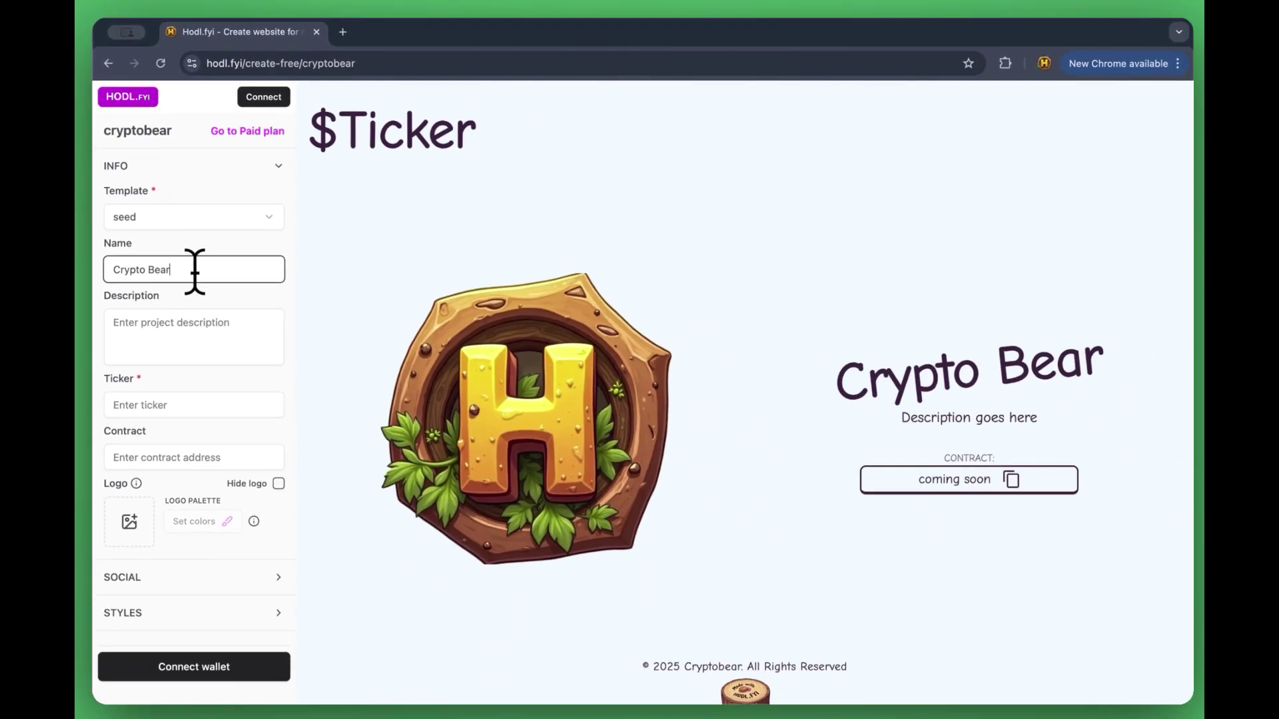
text(cryp)
text(to)
text(The best bear in crypto world)
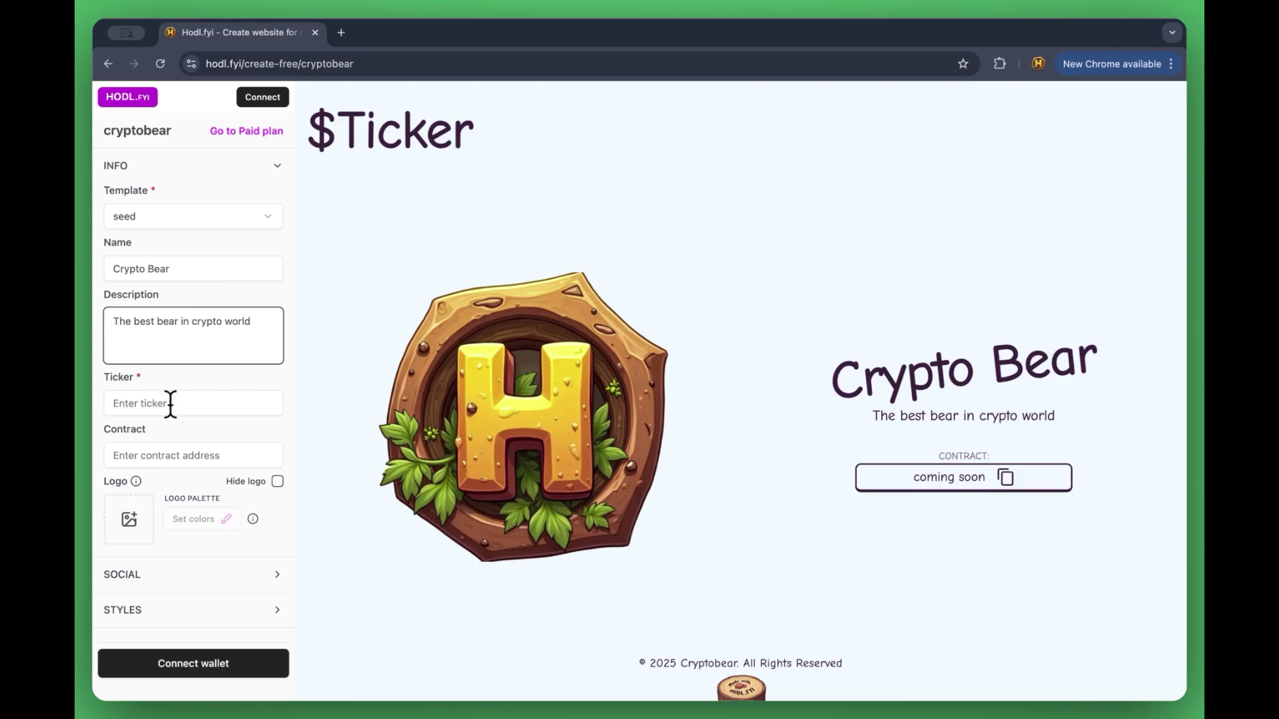
click(170, 404)
text(Bear)
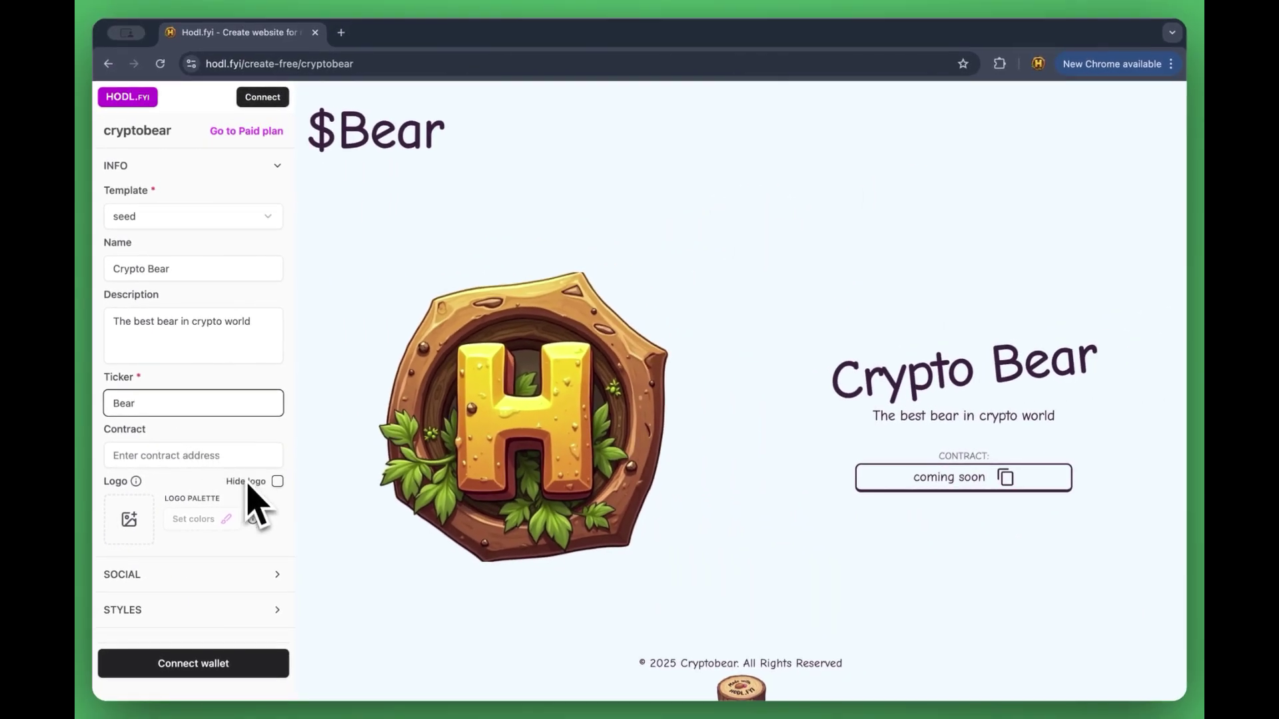
- Use the bear meme image logo.webp as the logo and apply its colour palette
click(128, 519)
double_click(700, 283)
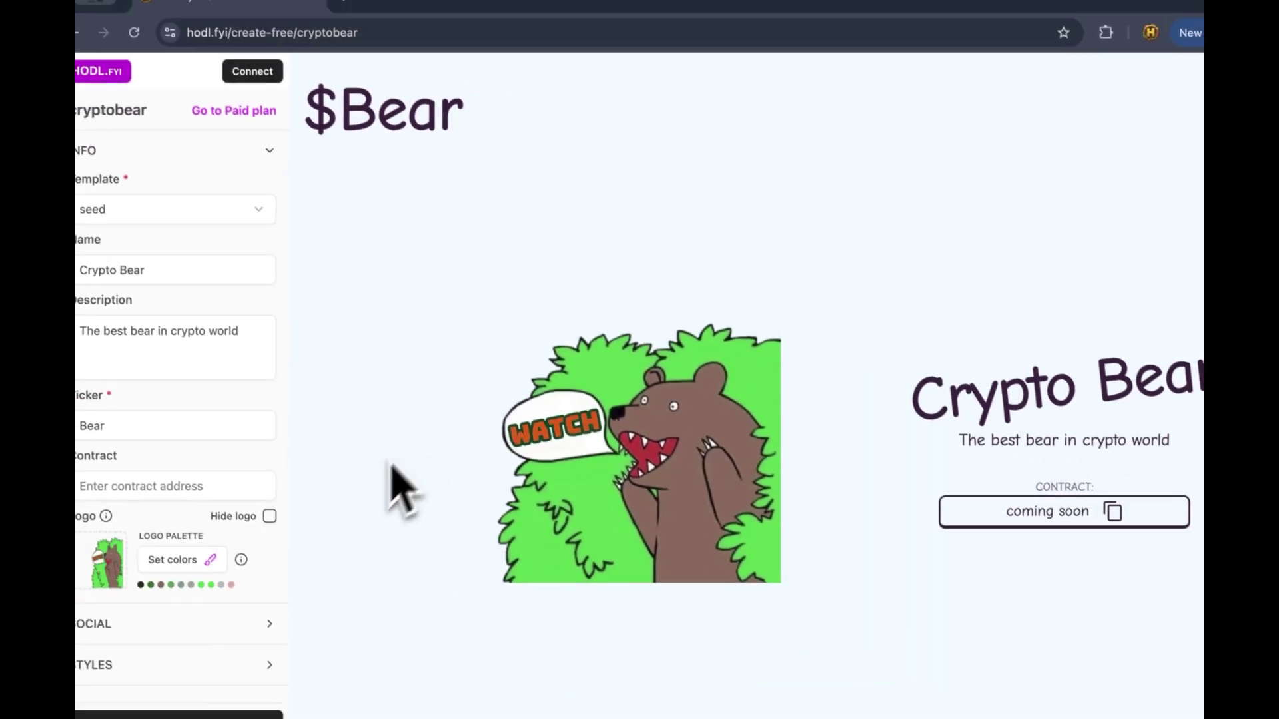
click(171, 560)
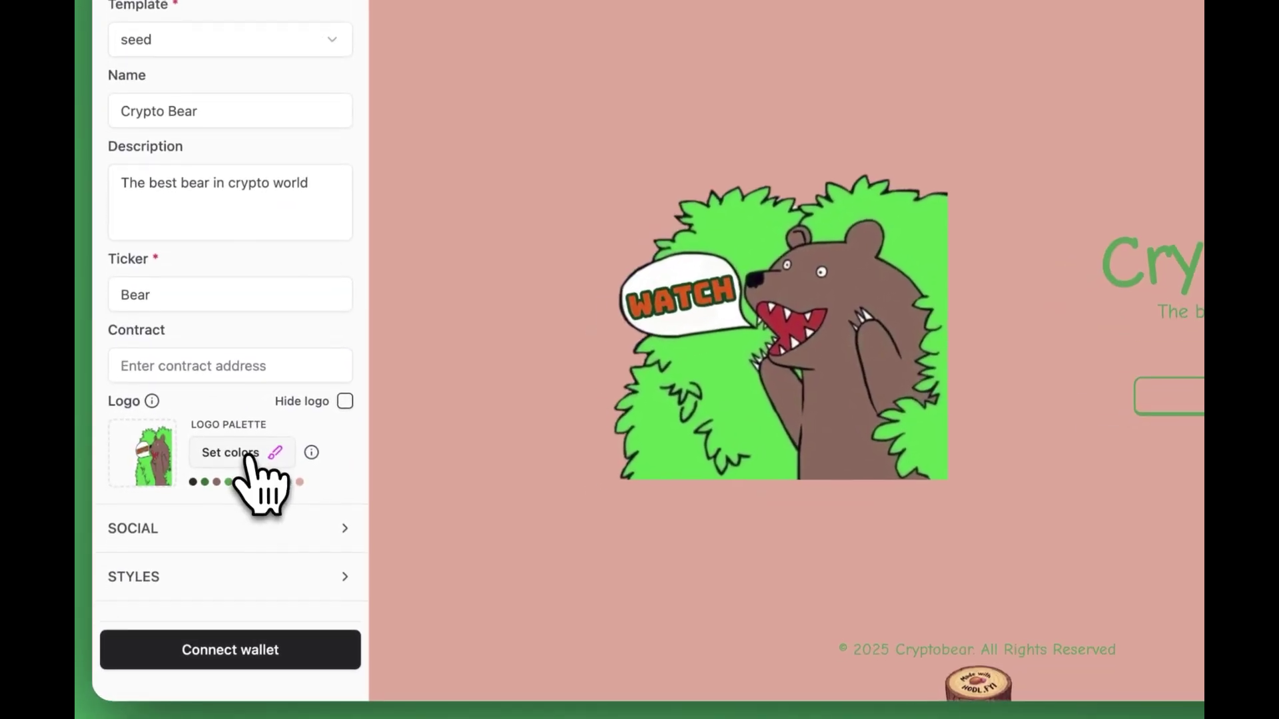
- Add the Telegram link t.me/cryptobear and placeholder links for the X and Pumpfun socials
click(330, 527)
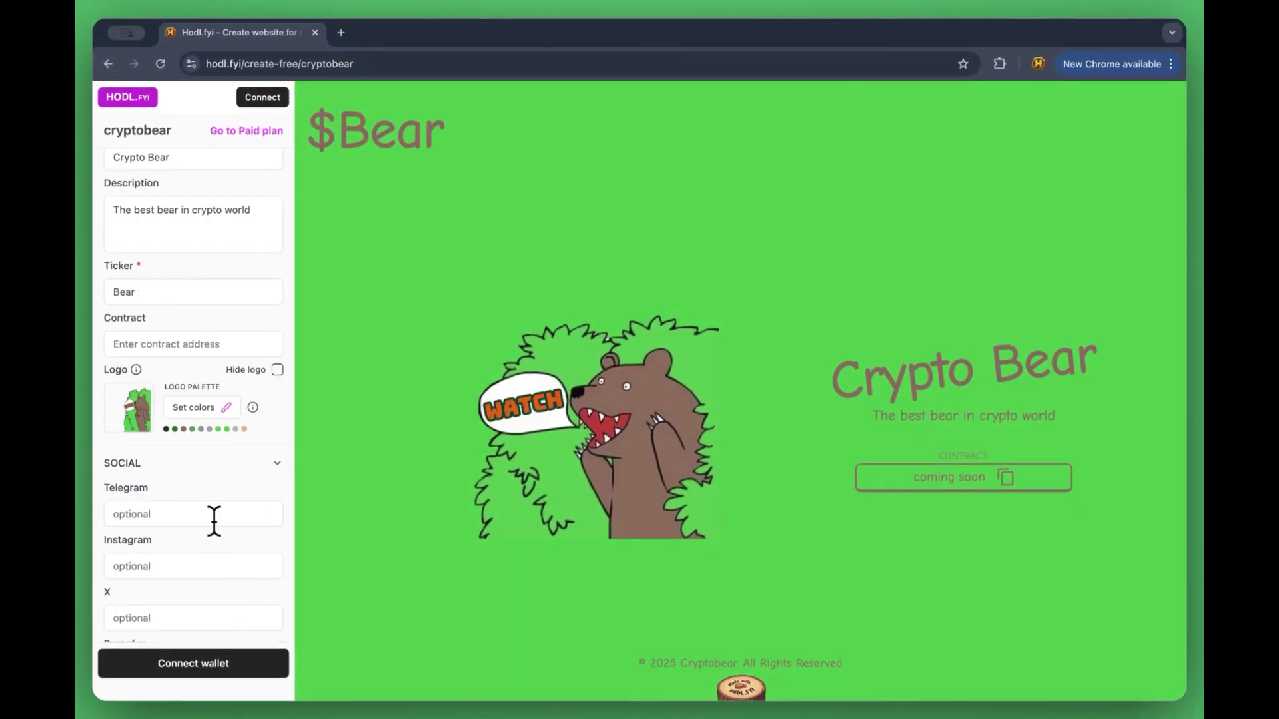
text(t.me)
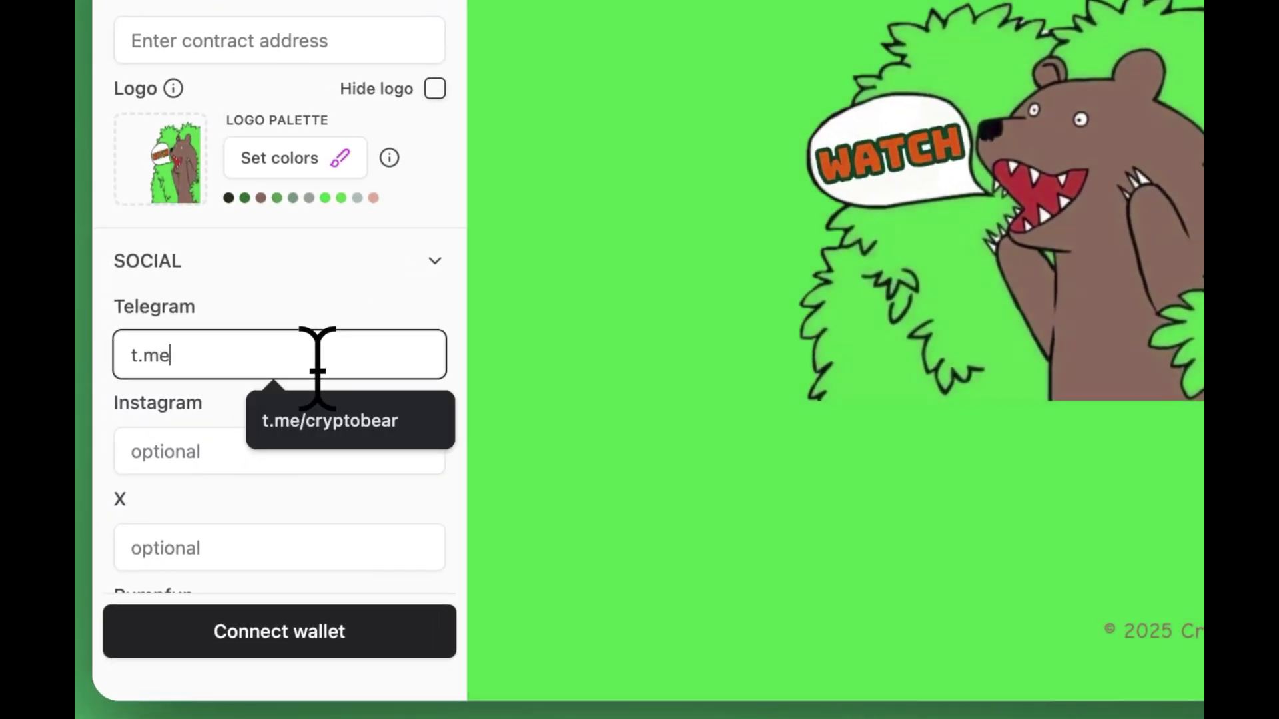
click(214, 544)
click(214, 617)
click(287, 514)
text(#)
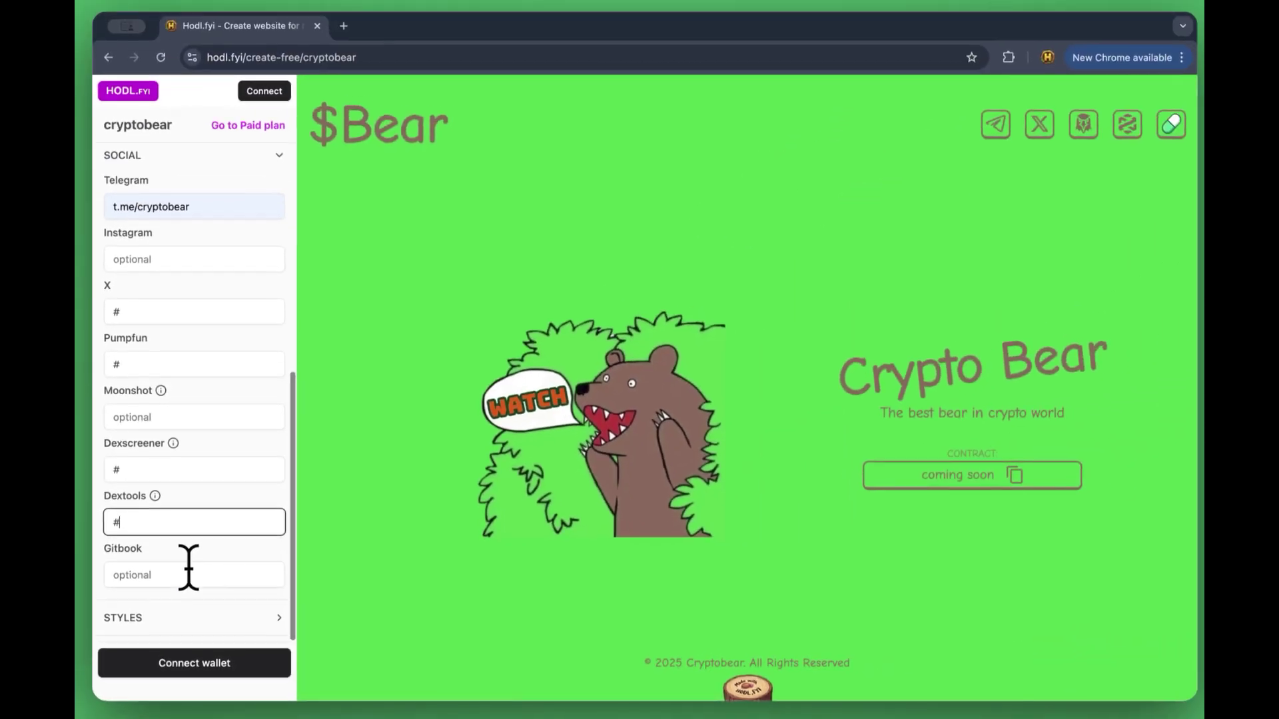
scroll(200, 450, down, 5)
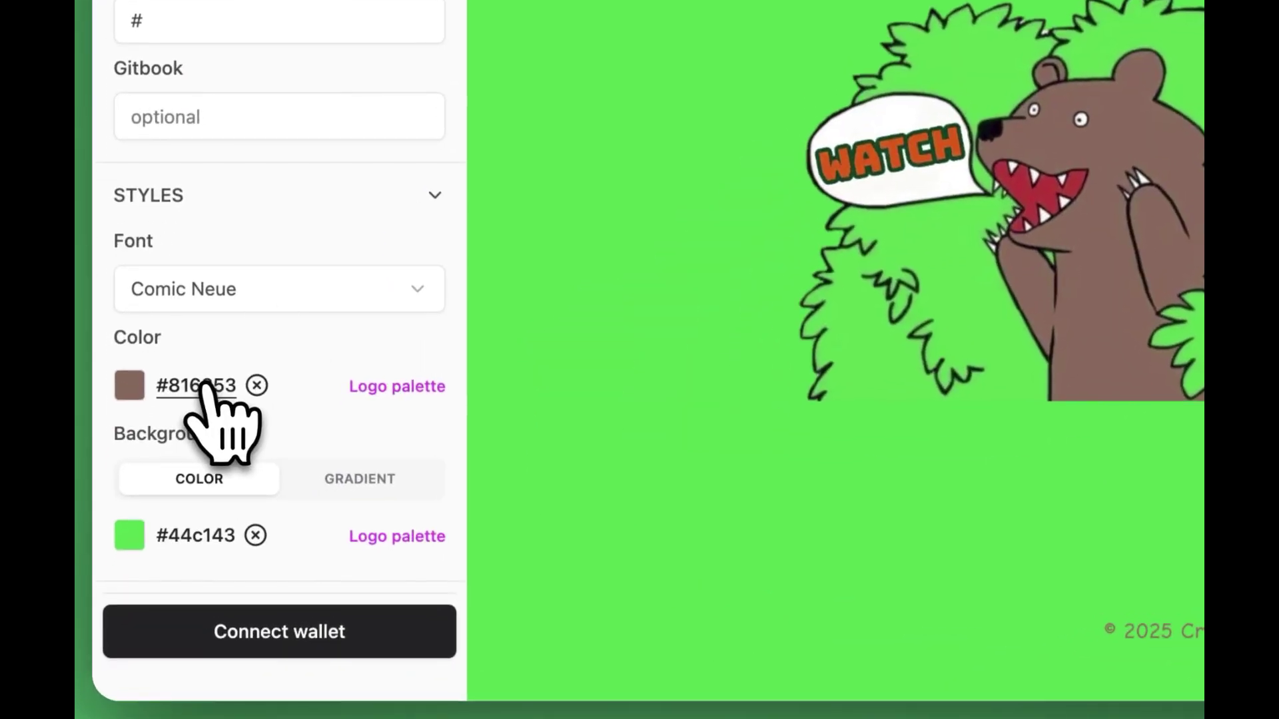
- Set the site text colour to dark #1a2111 and choose a pixel-style font
click(196, 385)
click(256, 595)
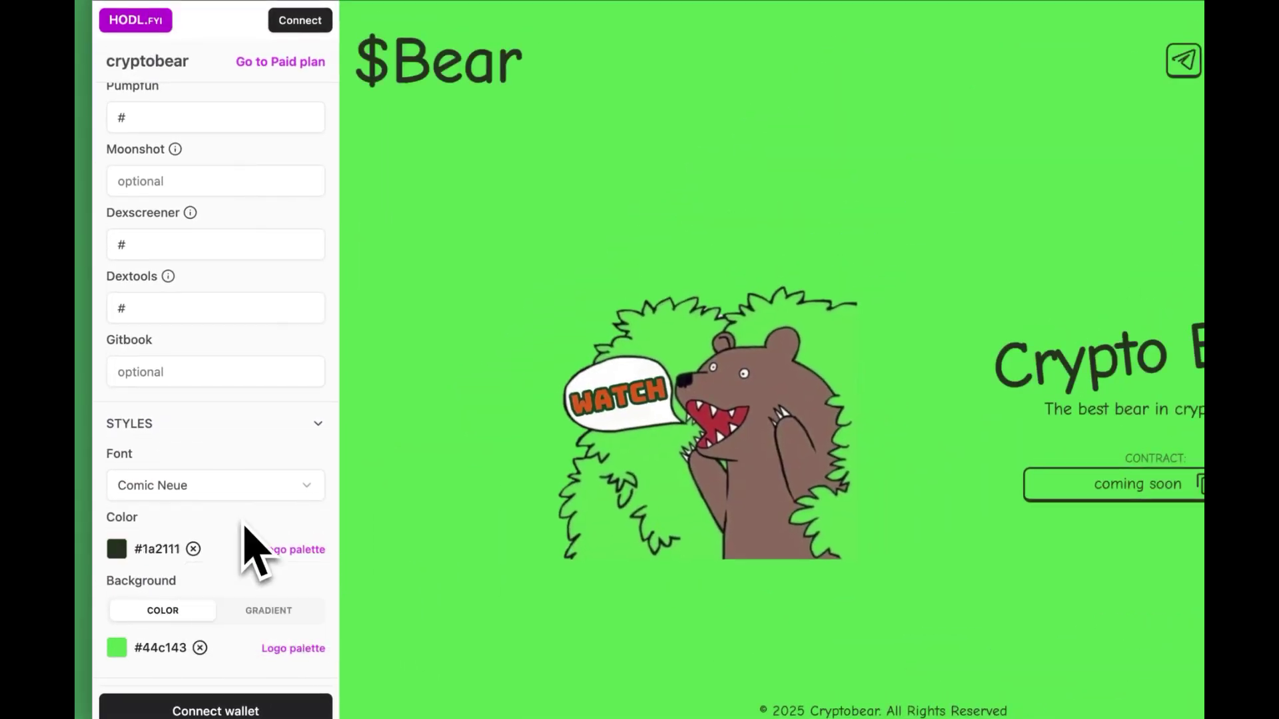
key(Down)
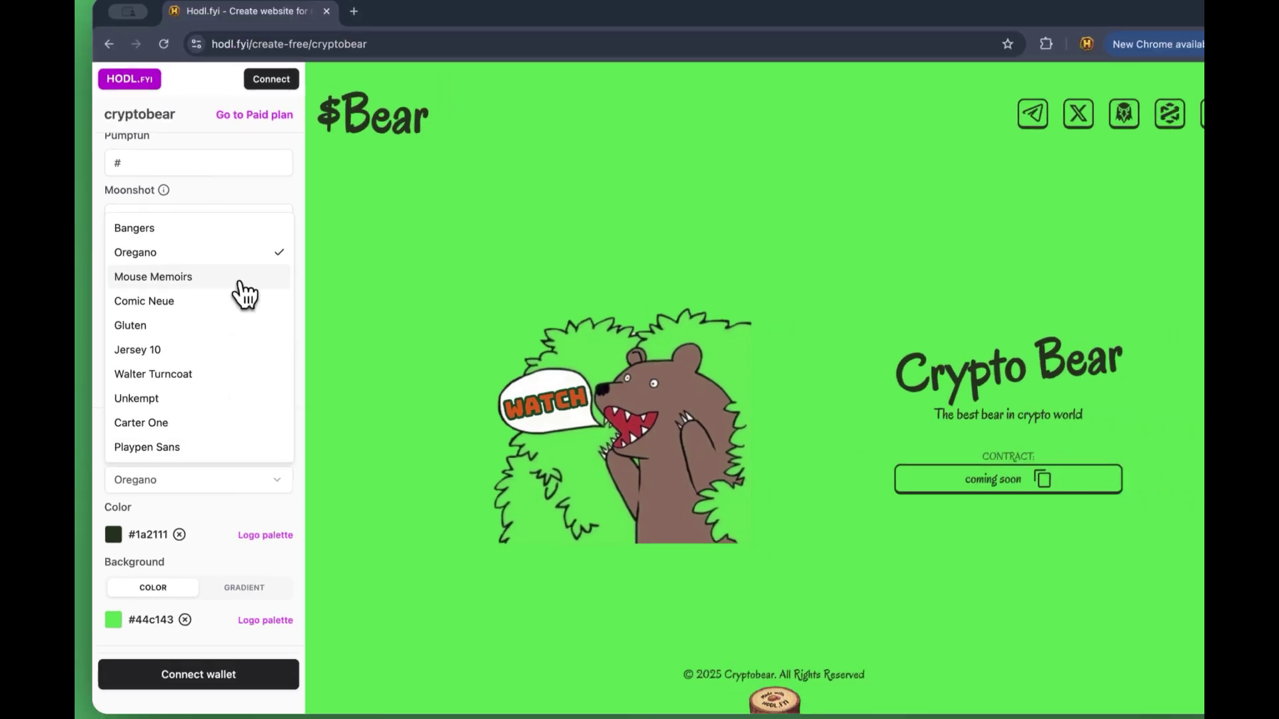
key(Down)
scroll(246, 535, up, 5)
scroll(279, 569, up, 5)
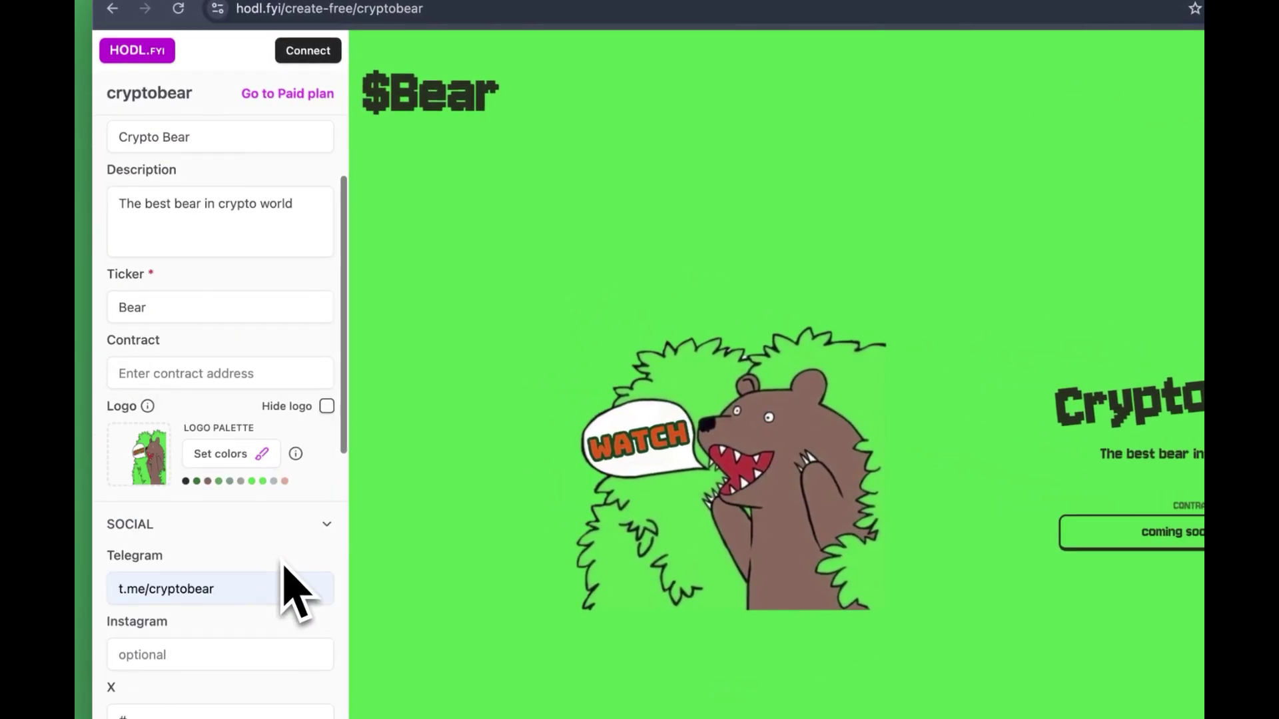
scroll(290, 584, up, 3)
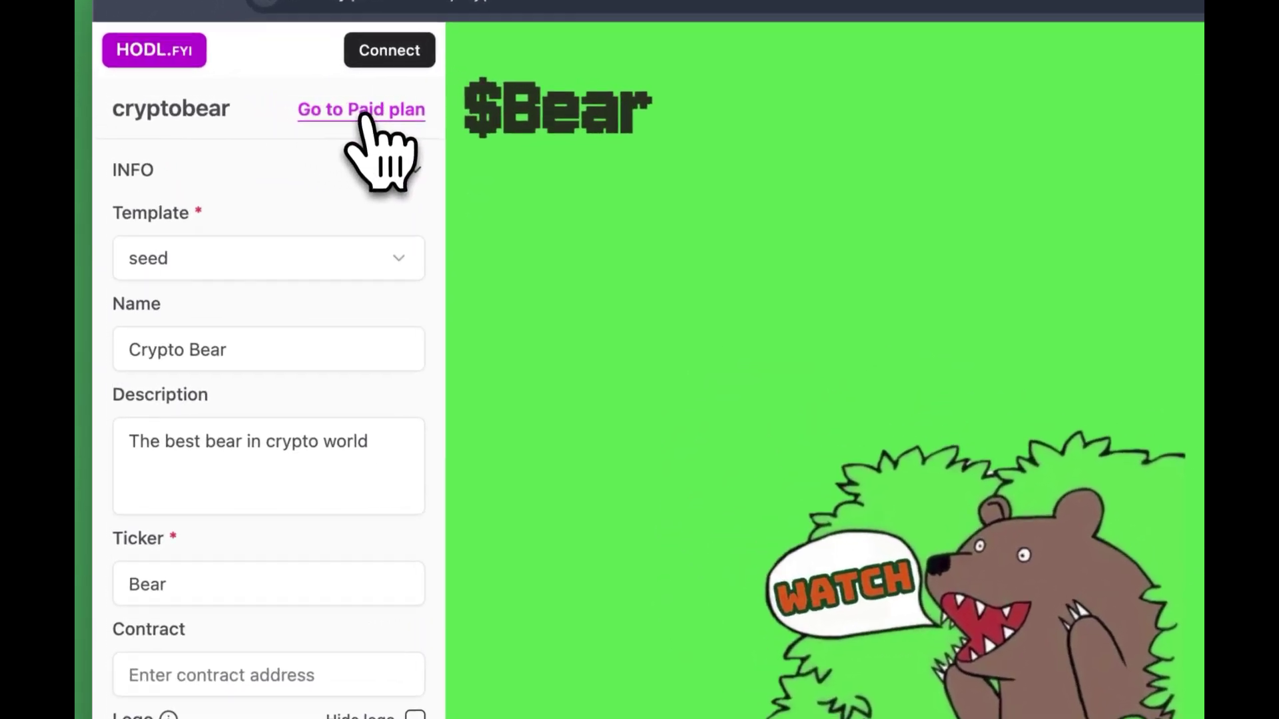
- Connect and approve a Solana wallet, then publish Crypto Bear for free
click(285, 700)
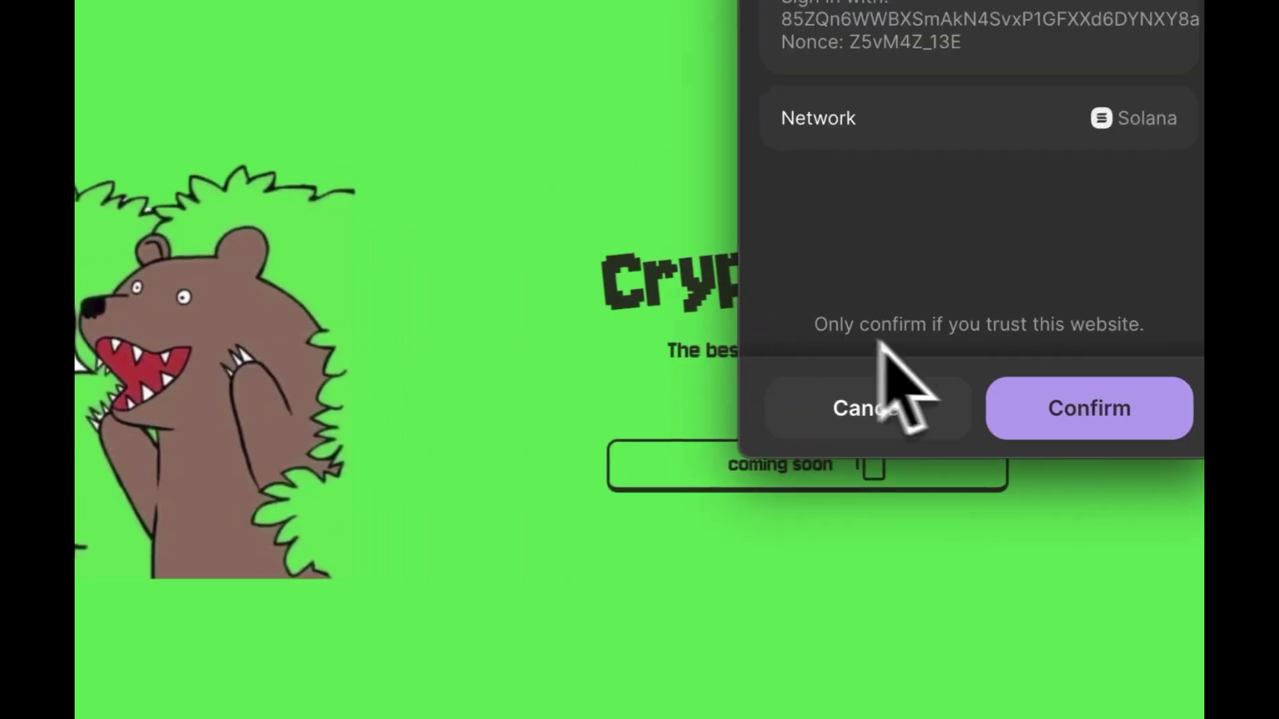
click(1036, 409)
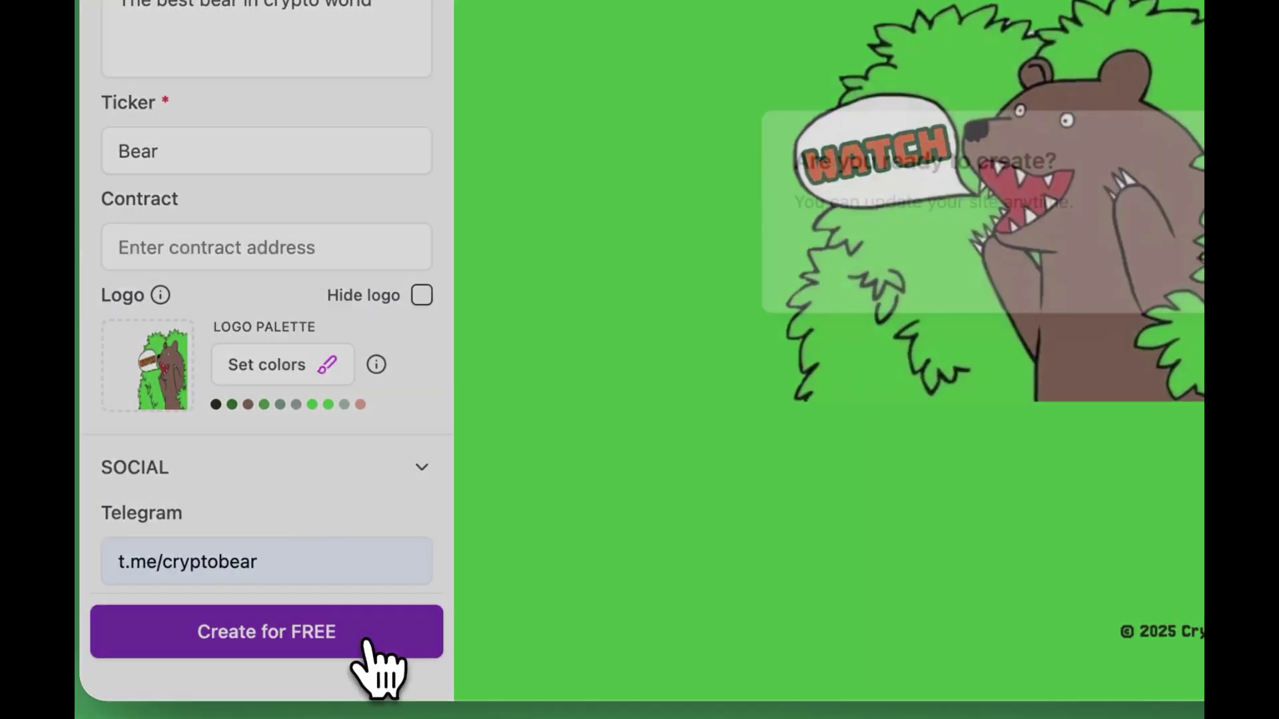
click(193, 664)
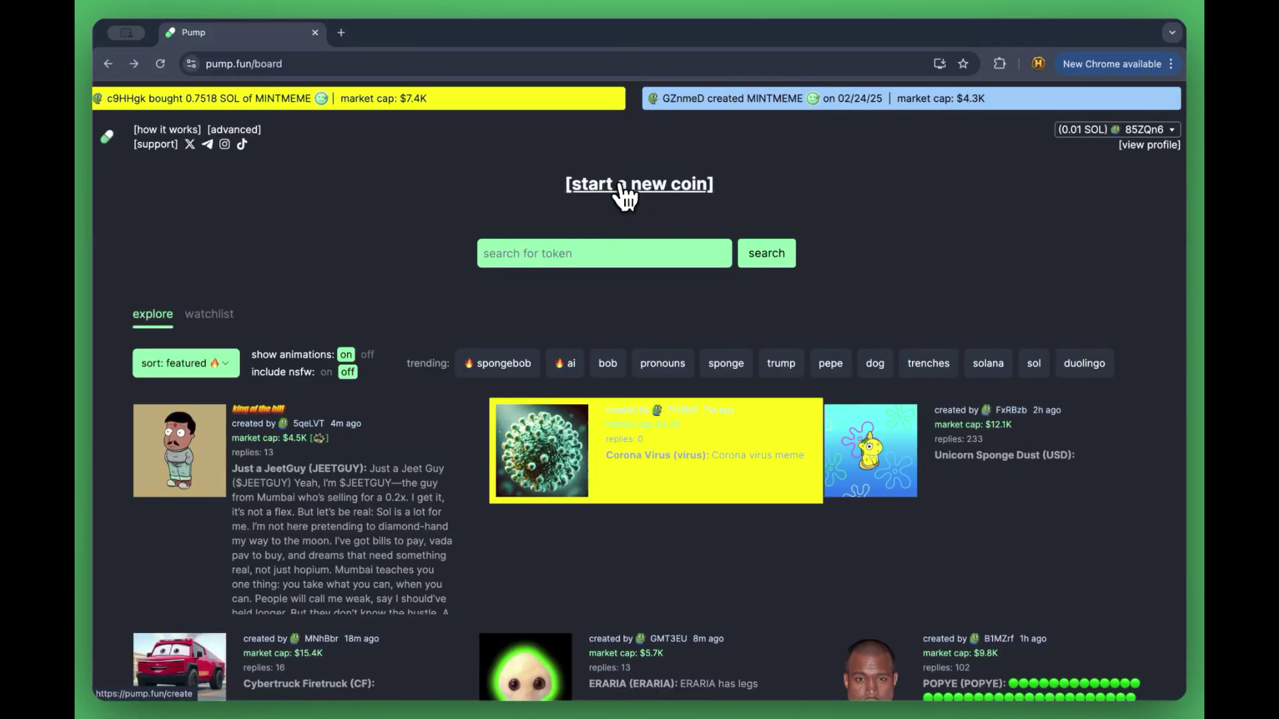
- Start a new coin on pump.fun/board and show the form's extra options
click(624, 190)
click(599, 559)
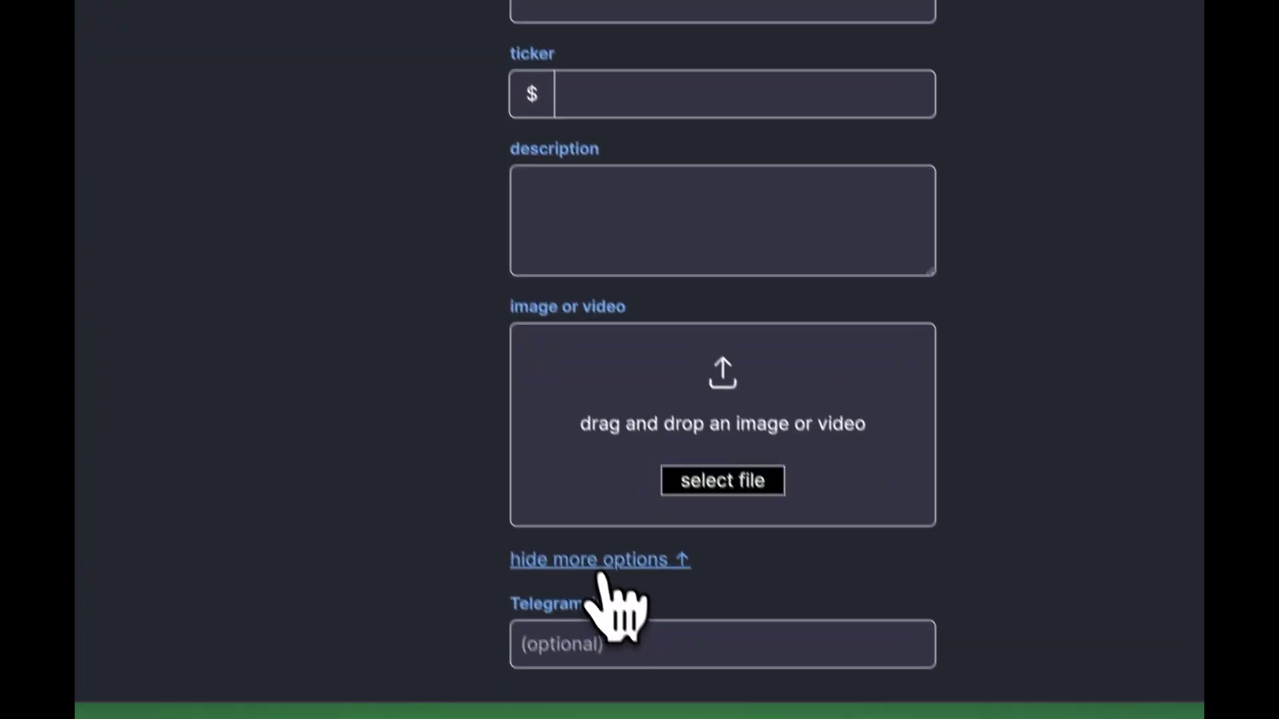